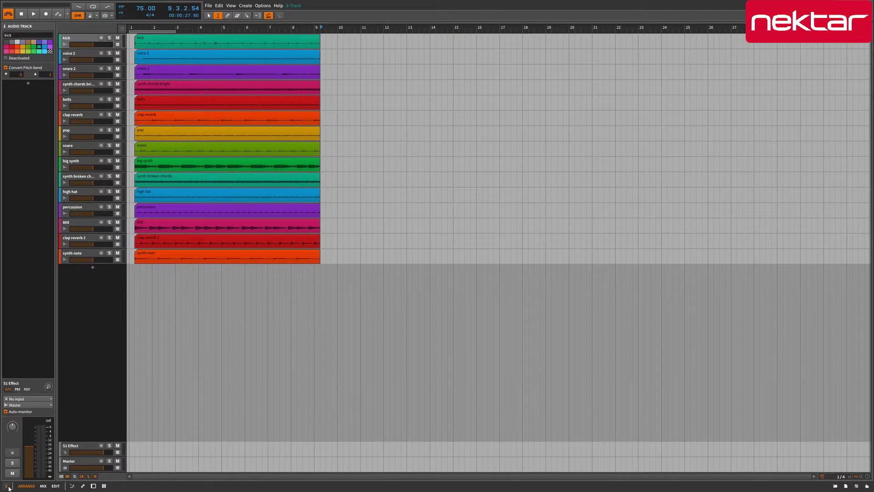
Hide and show the inspector panel for the kick track several times, ending with the panel displayed
click(8, 487)
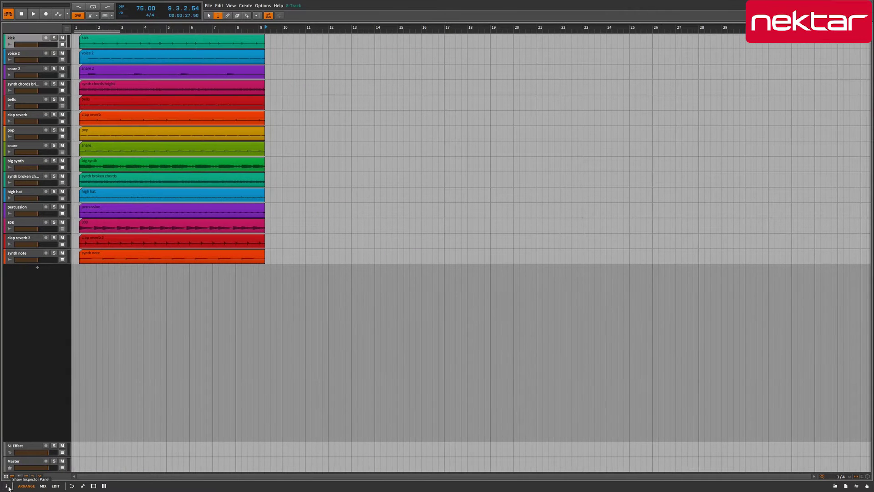
click(9, 488)
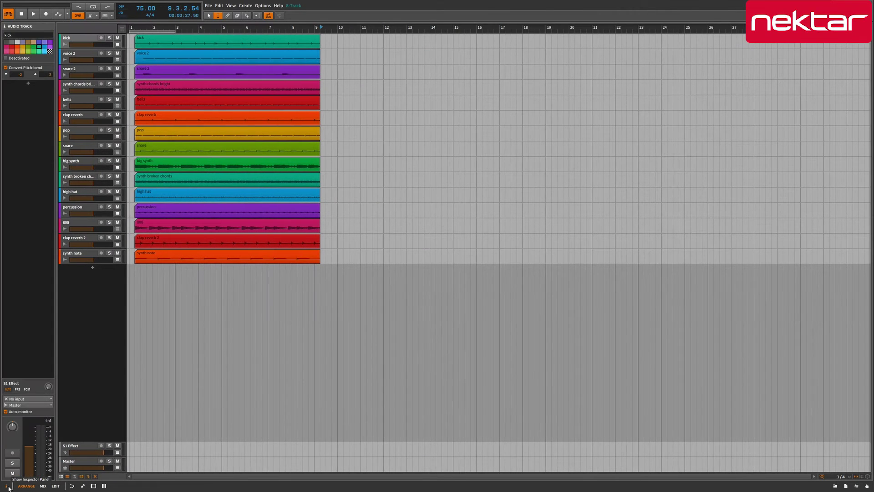
click(9, 487)
click(9, 487)
click(8, 488)
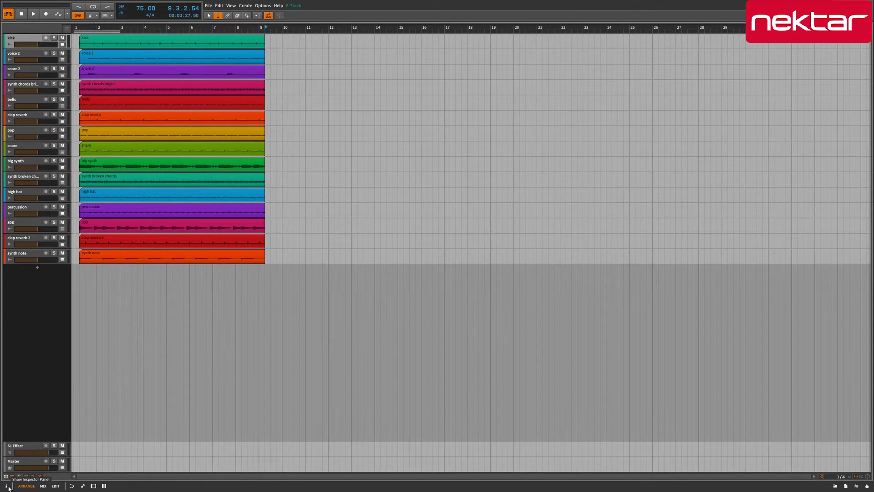
click(9, 487)
click(9, 488)
click(9, 487)
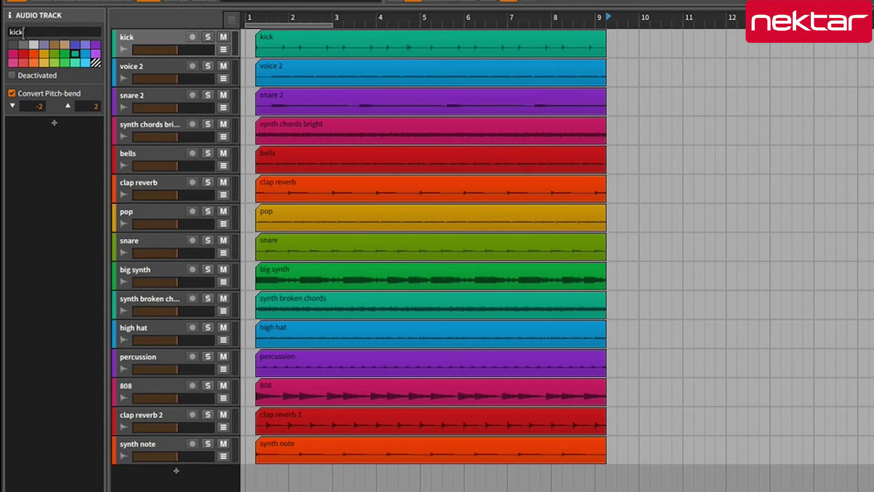
Rename the kick track to "bass drum" and try purple and brown as its colour before choosing olive green
drag(23, 32, 2, 29)
text(bass drum)
click(95, 45)
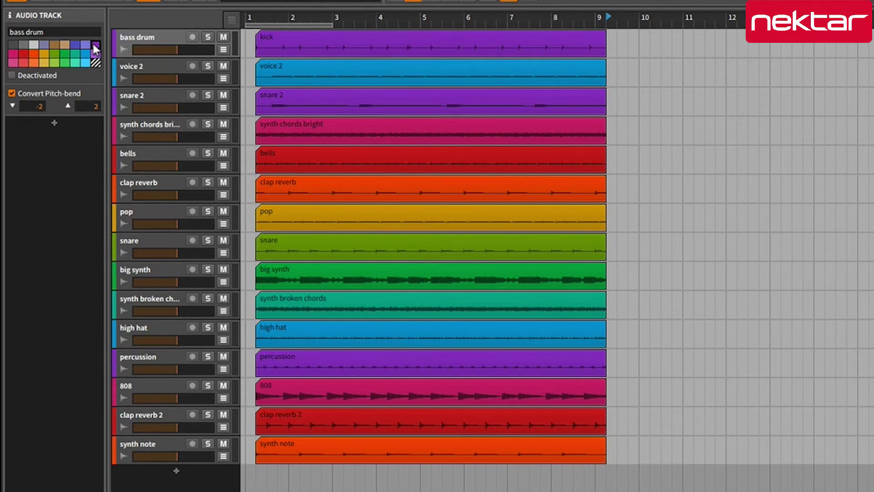
click(55, 44)
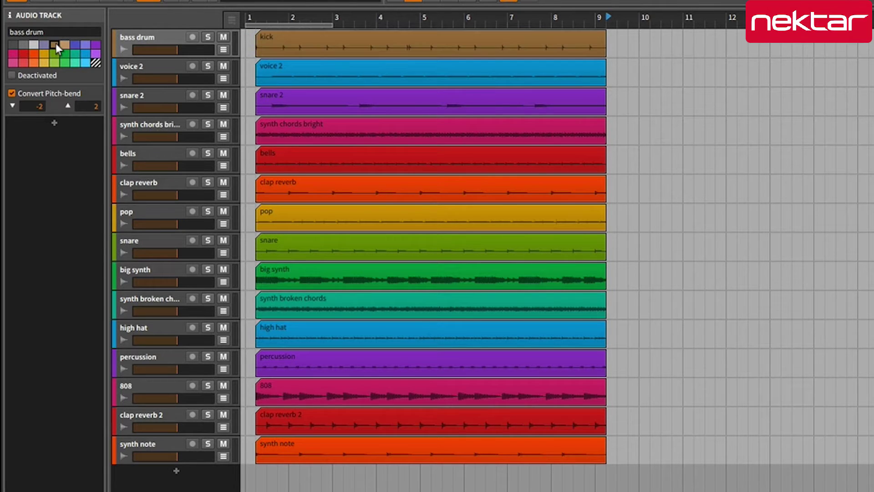
click(55, 53)
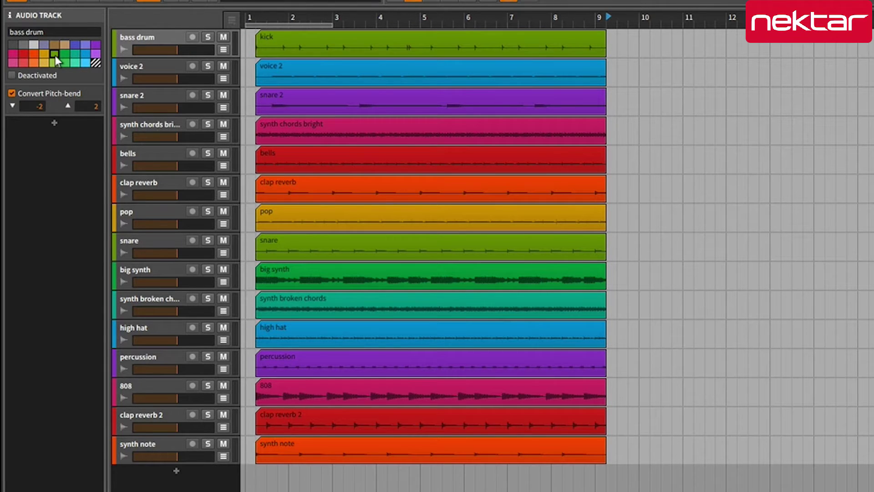
Deactivate the bass drum track and reactivate it, repeating the toggle and ending with the track active
click(11, 75)
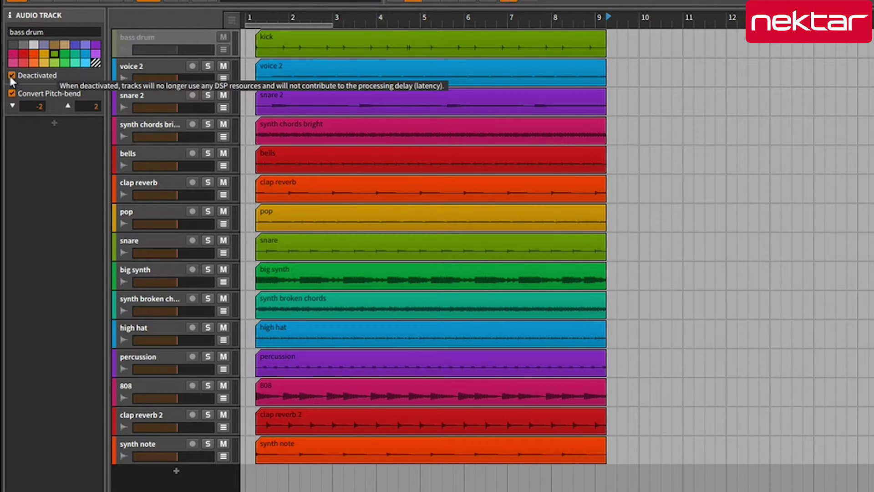
click(12, 76)
click(12, 75)
click(12, 75)
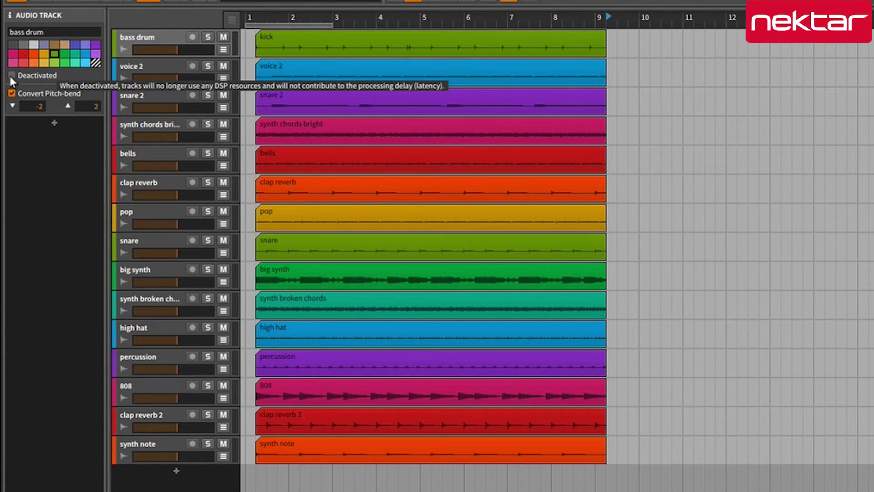
click(11, 77)
click(11, 77)
Switch solo and mute on and off for the bass drum track from its header in the track list
click(210, 39)
click(210, 39)
click(225, 38)
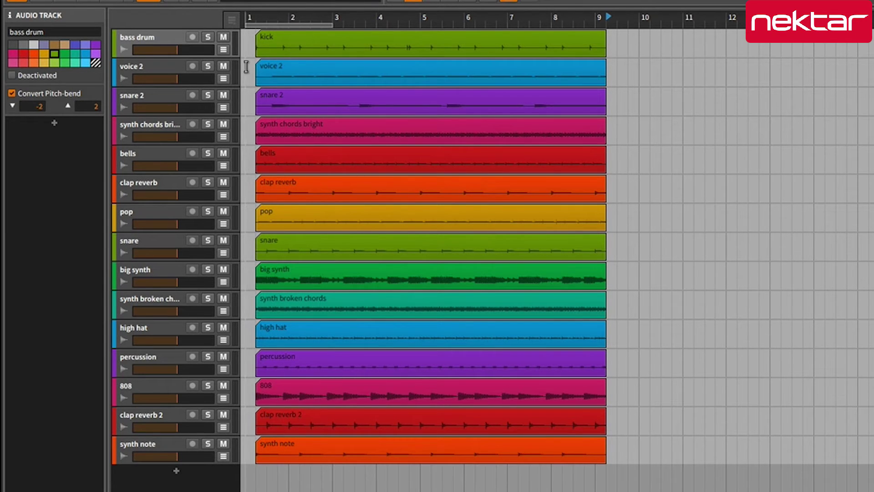
Show the automation lanes of the bass drum track and hide them again
click(223, 48)
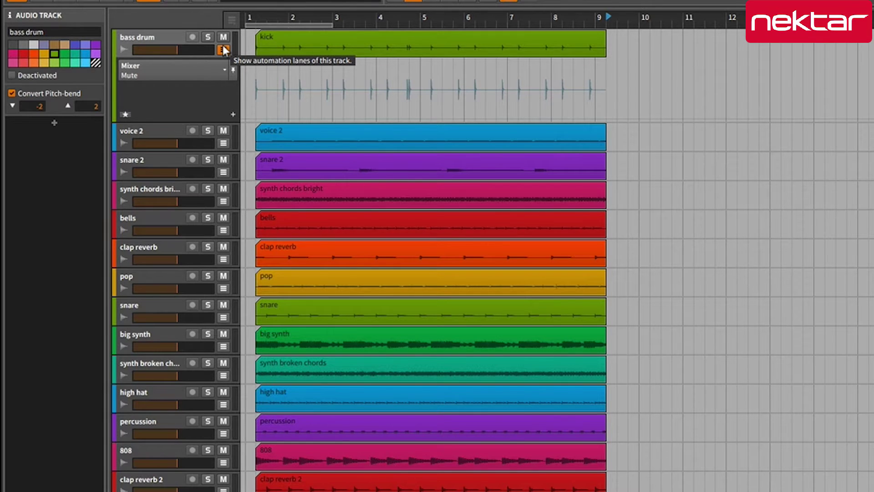
click(223, 47)
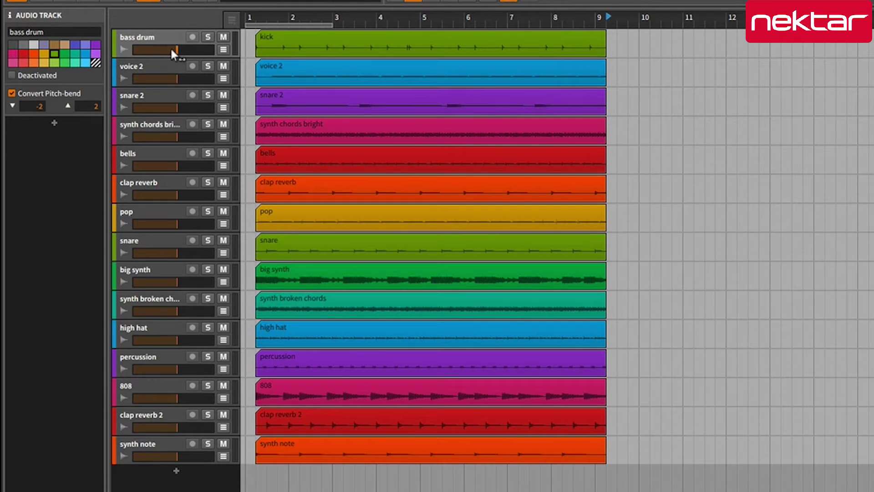
Lower the bass drum track's volume in its track header and reset it to the default level
mouse_move(171, 50)
mouse_down()
mouse_move(158, 50)
mouse_move(181, 50)
mouse_move(145, 50)
mouse_move(182, 50)
mouse_move(159, 53)
mouse_up()
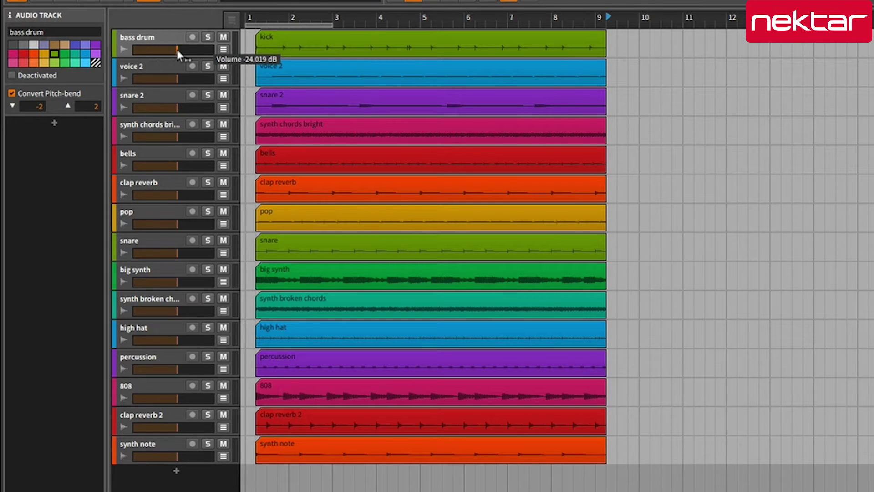
drag(177, 50, 158, 50)
double_click(155, 53)
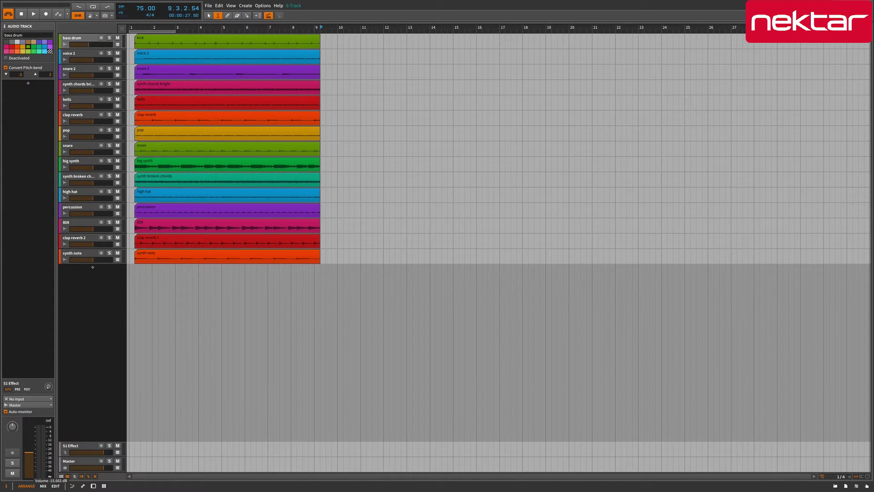
Toggle solo and mute for the bass drum track from the inspector, leaving both off
click(16, 465)
click(16, 465)
click(14, 474)
click(14, 474)
click(13, 474)
click(14, 474)
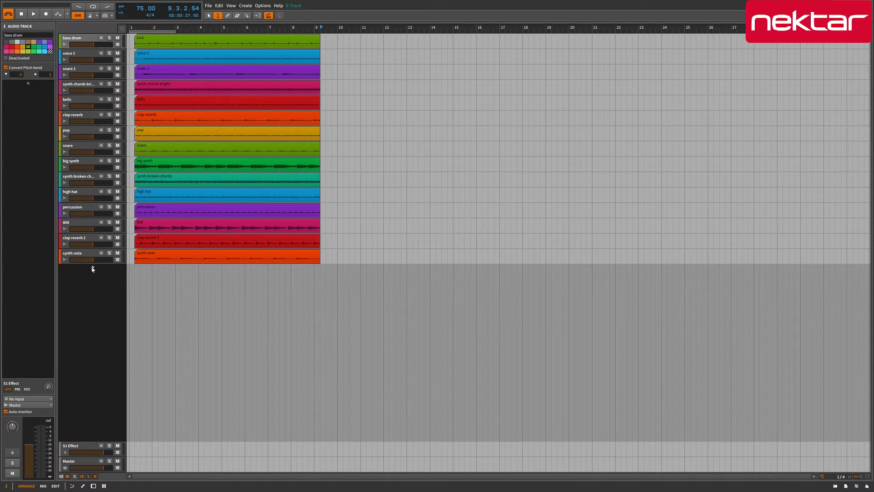
Add an instrument track below synth note and display the available presets, checking the multisamples along the way
double_click(92, 269)
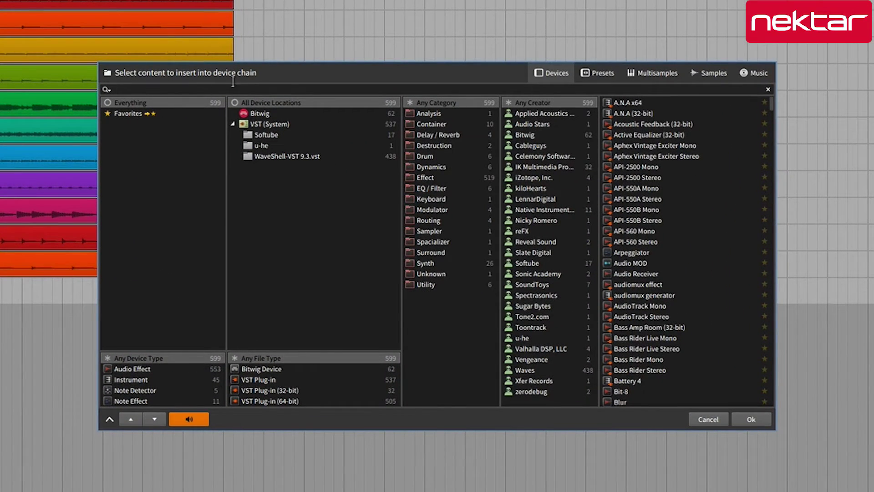
drag(323, 73, 301, 69)
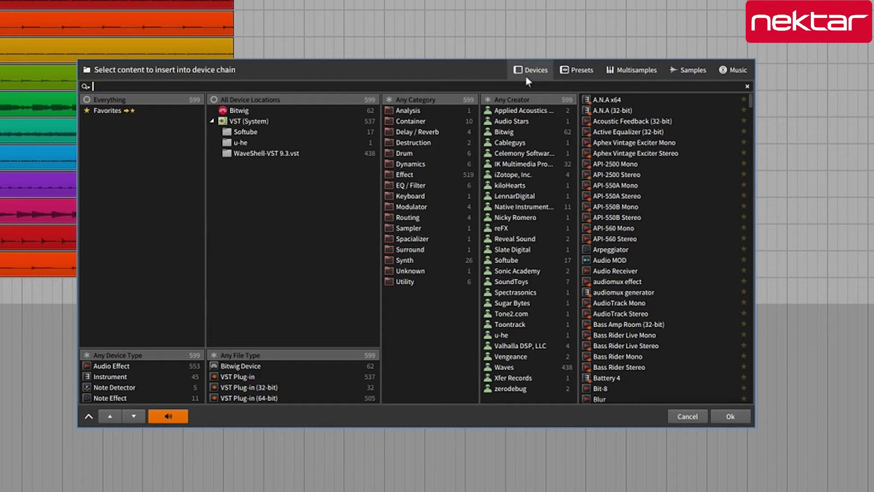
click(582, 72)
click(629, 69)
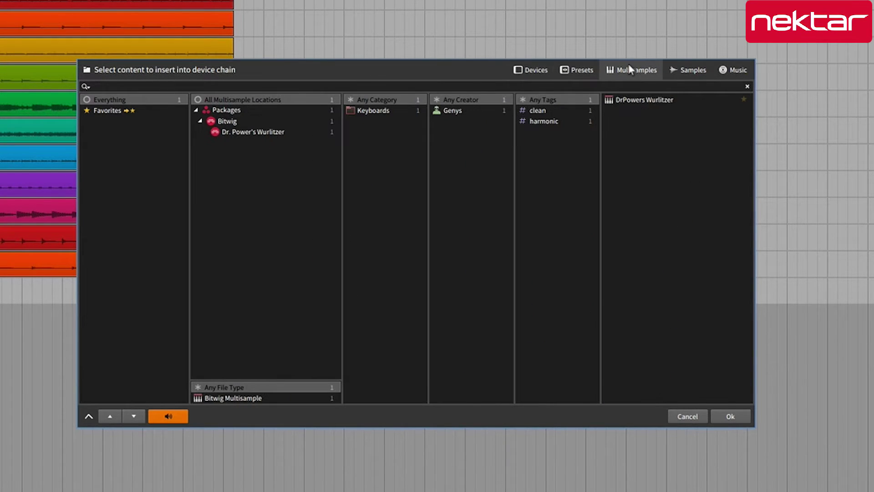
click(586, 71)
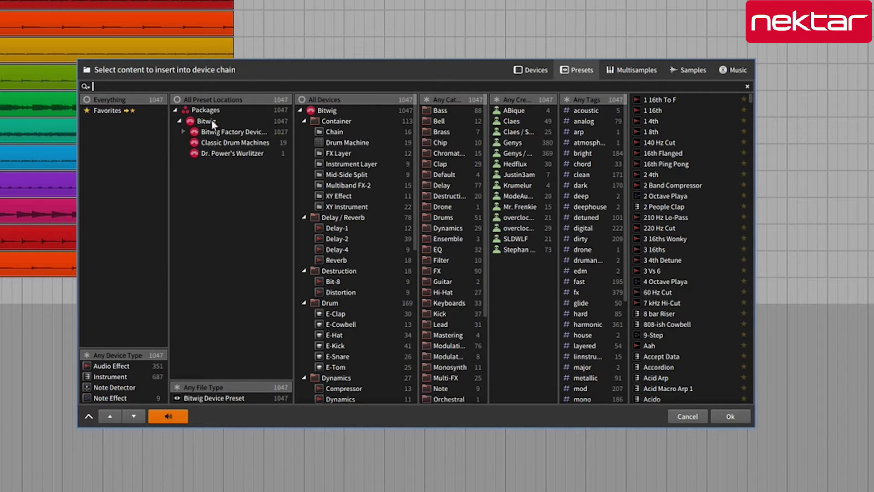
Filter the presets to the Polysynth device and Bell category, and insert the Hi Bell 1 preset
scroll(362, 258, down, 5)
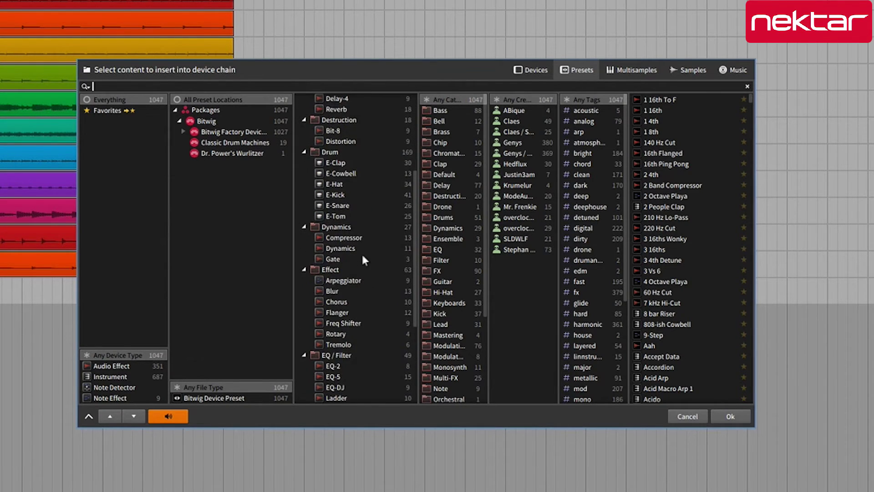
scroll(363, 259, down, 5)
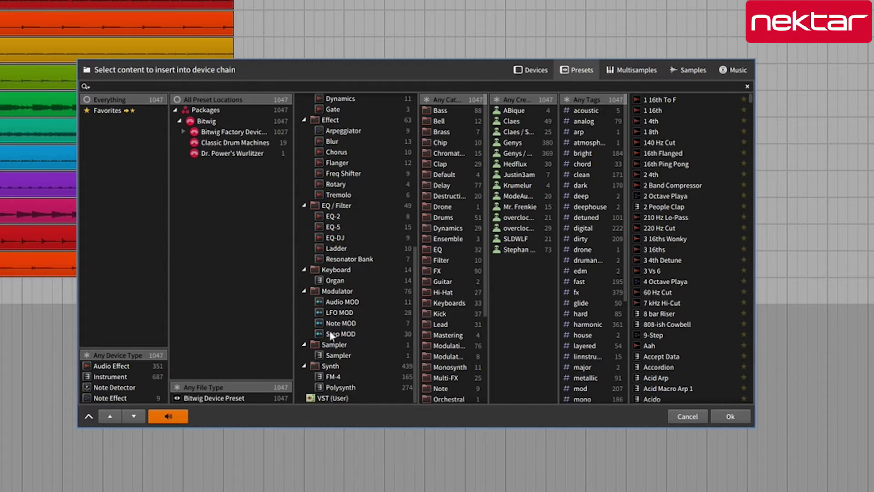
click(328, 386)
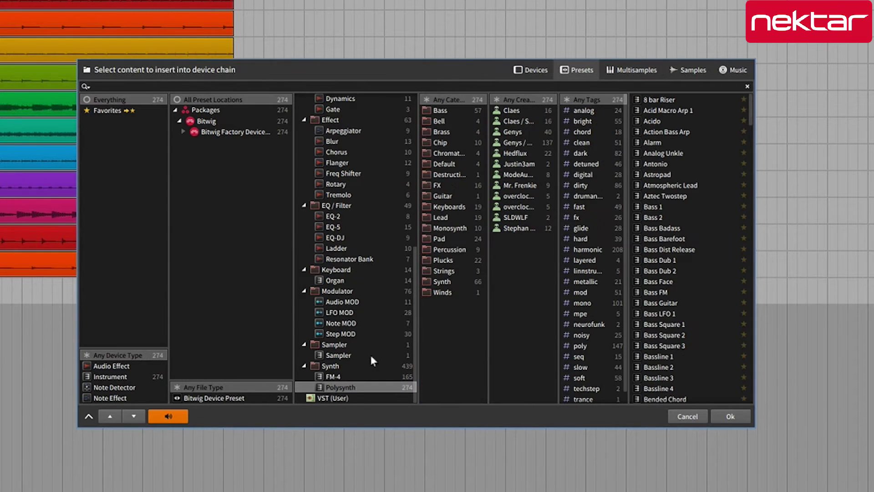
click(441, 121)
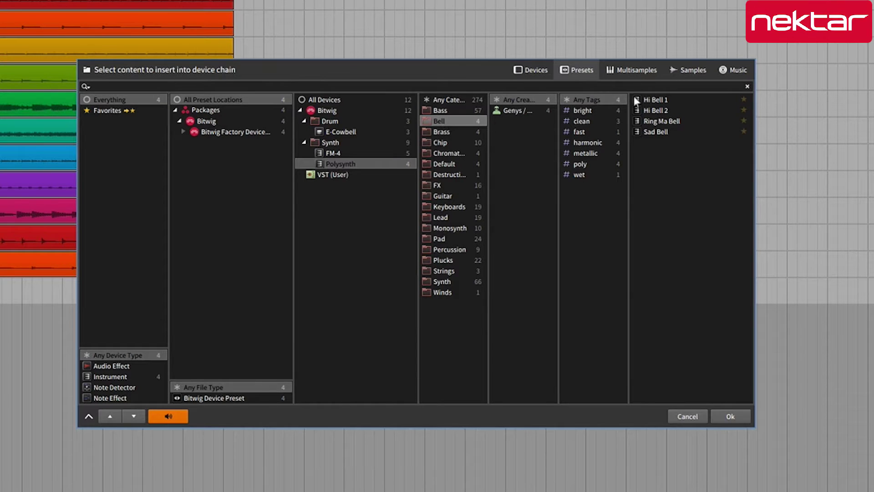
click(653, 100)
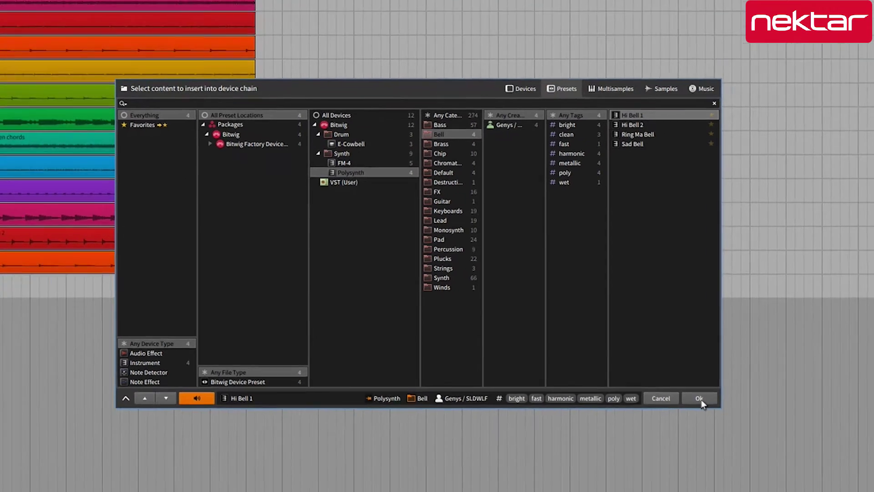
click(731, 416)
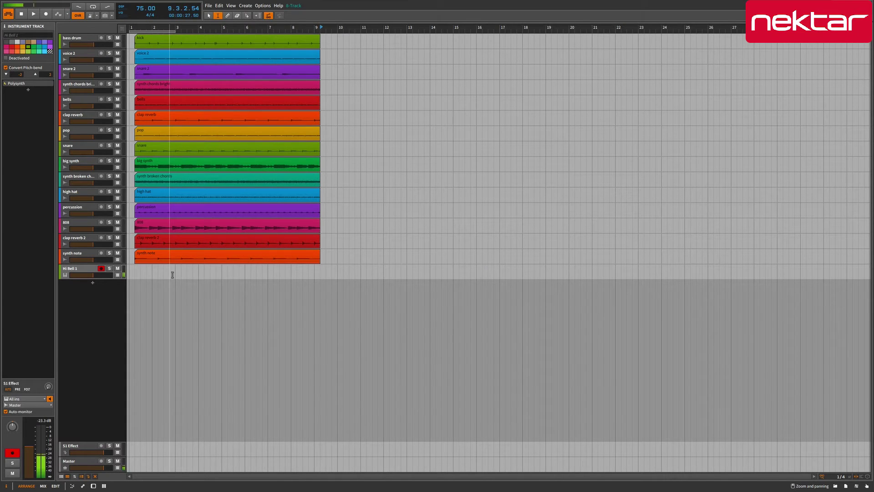
Add another instrument track below Hi Bell 1 and list the E-Kick drum presets for it
click(93, 283)
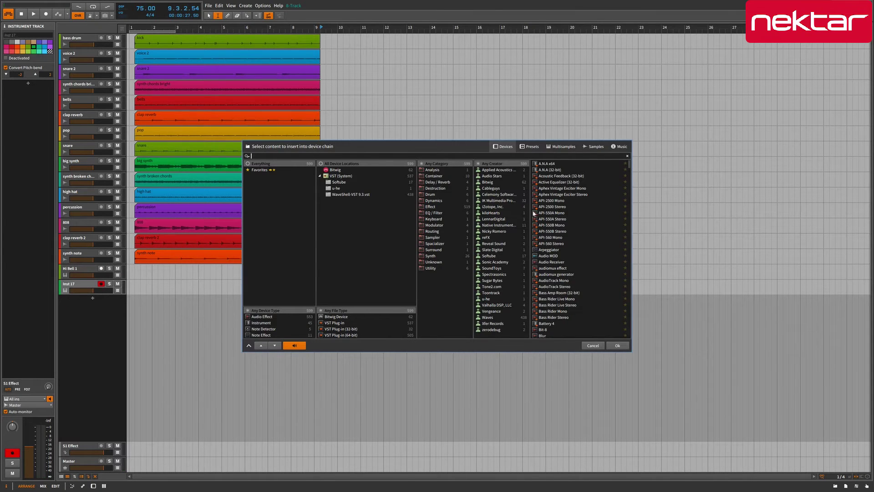
click(531, 146)
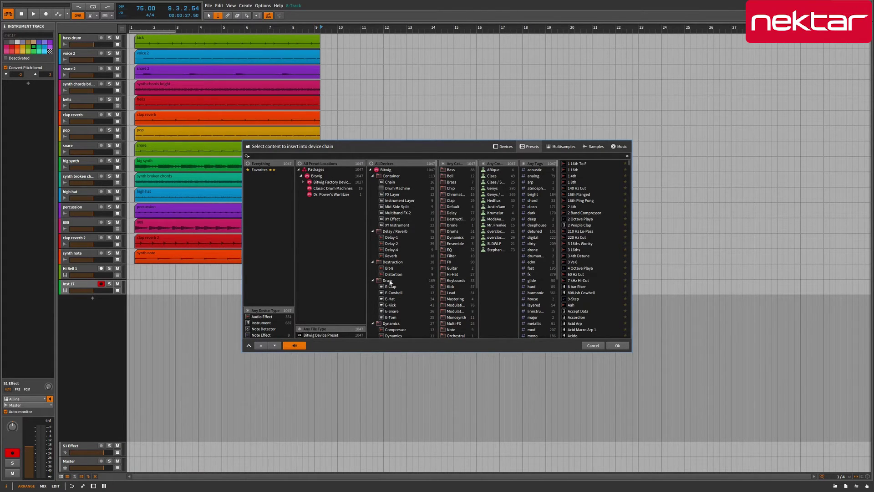
click(392, 305)
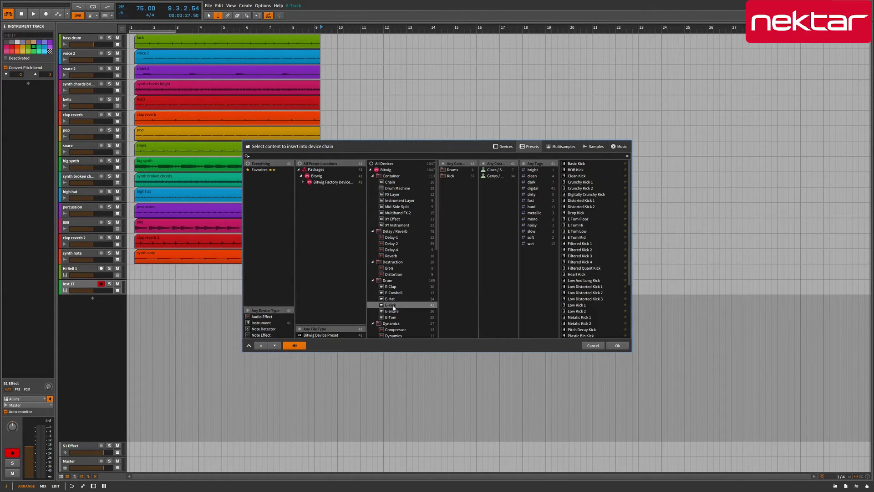
Audition several E-Kick presets, including BOB Kick, Filtered Kick 1, Metalic Kick 2 and Drop Kick, and insert E Tom Mid on the new track
click(579, 171)
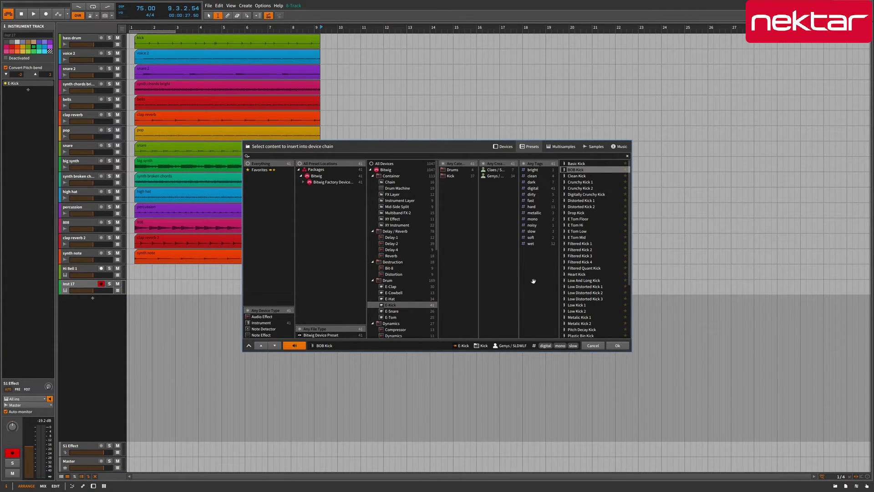
click(586, 194)
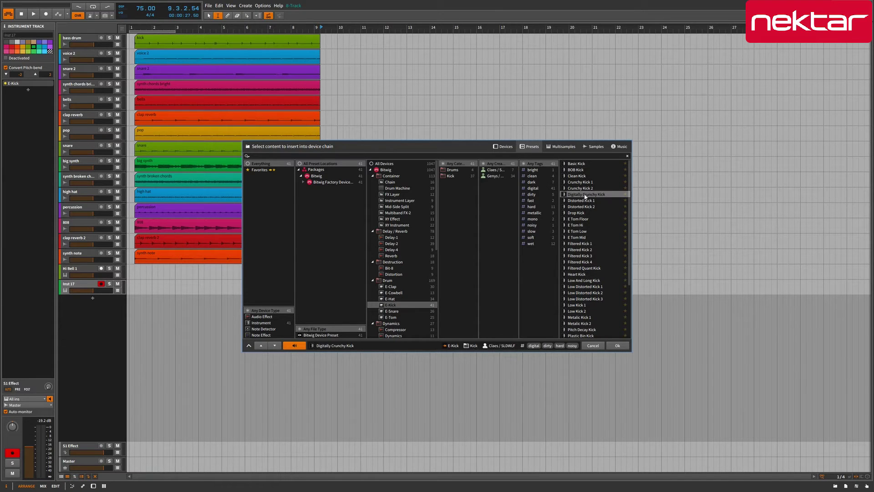
click(587, 246)
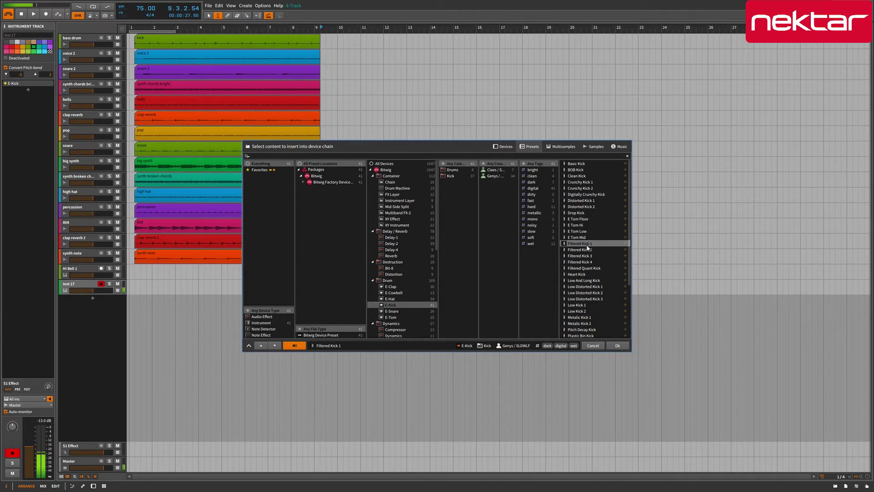
click(581, 298)
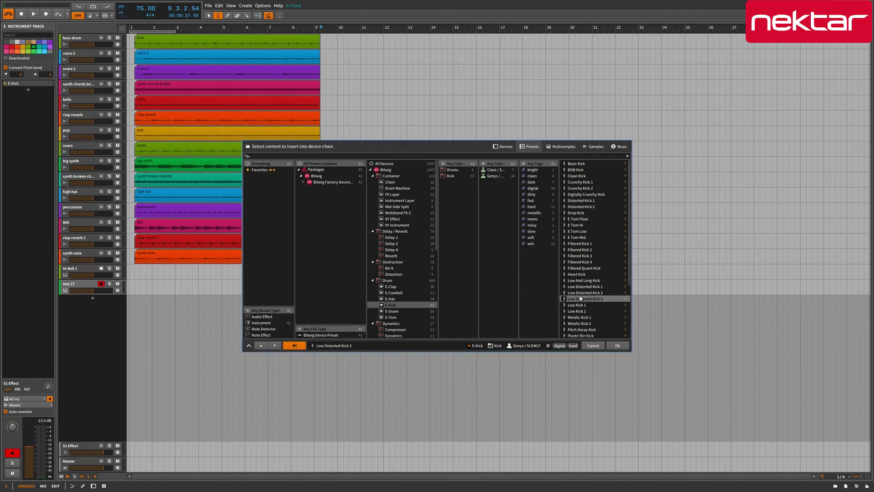
click(583, 324)
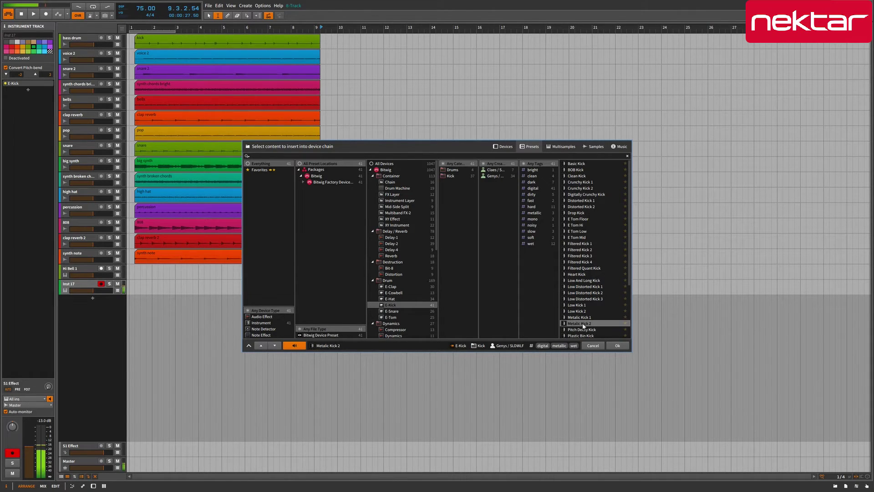
click(576, 188)
click(575, 213)
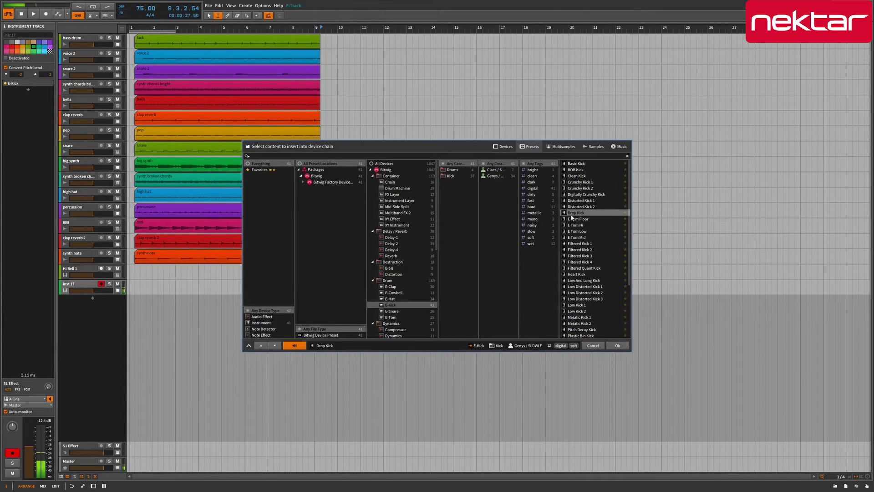
click(572, 231)
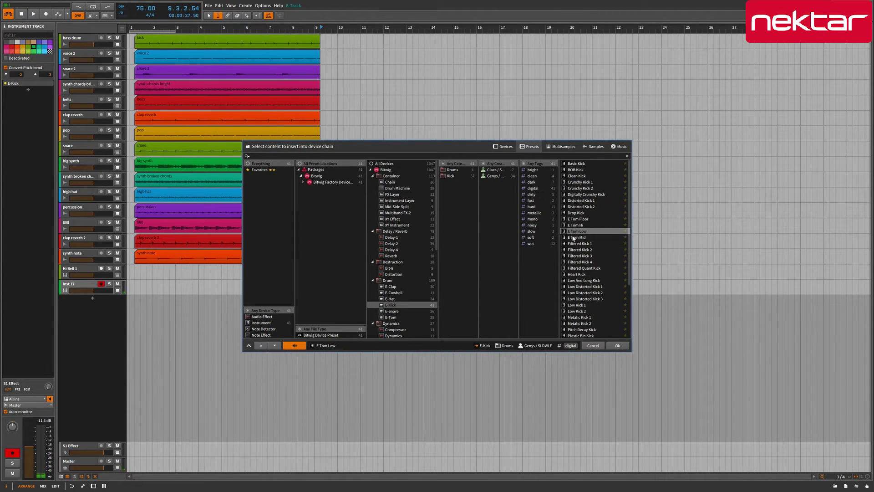
click(575, 237)
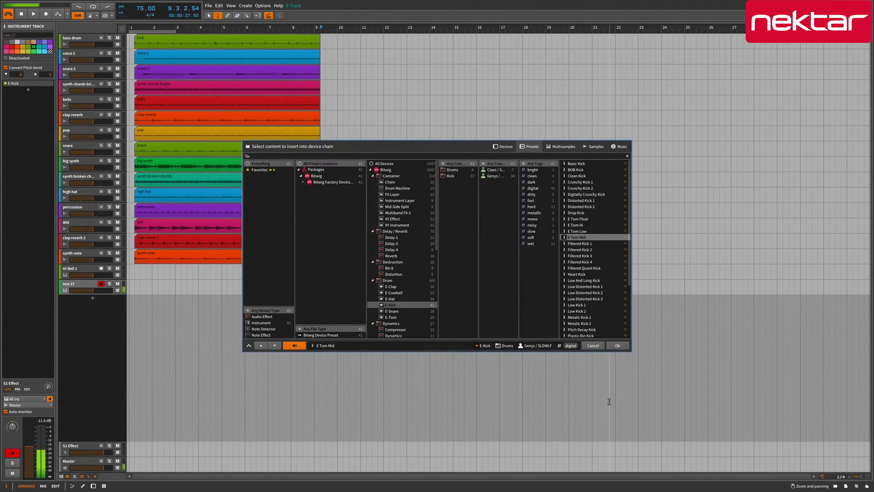
click(619, 345)
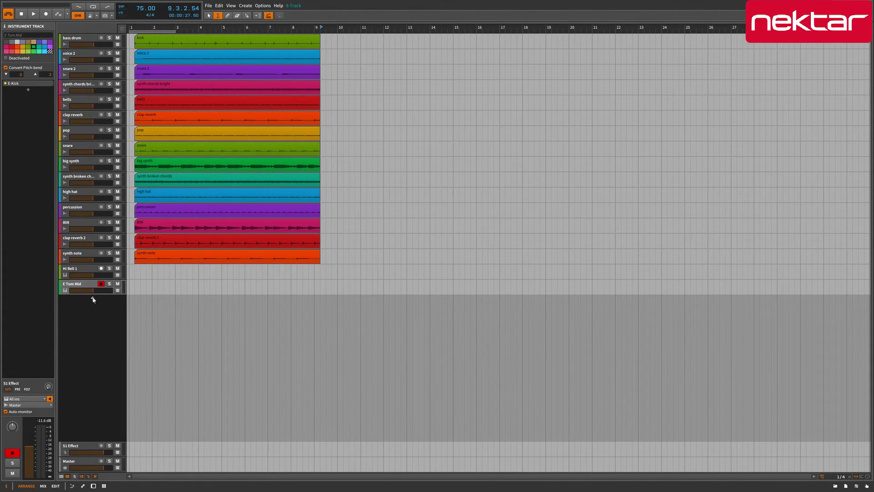
Add an instrument track below E Tom Mid with the Sylenth1 plug-in from the Synth category, and close its plug-in window
click(93, 299)
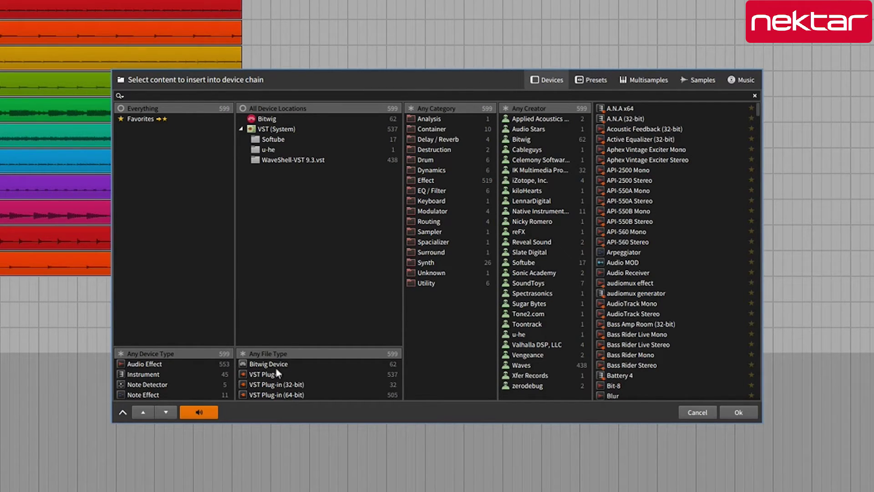
click(427, 258)
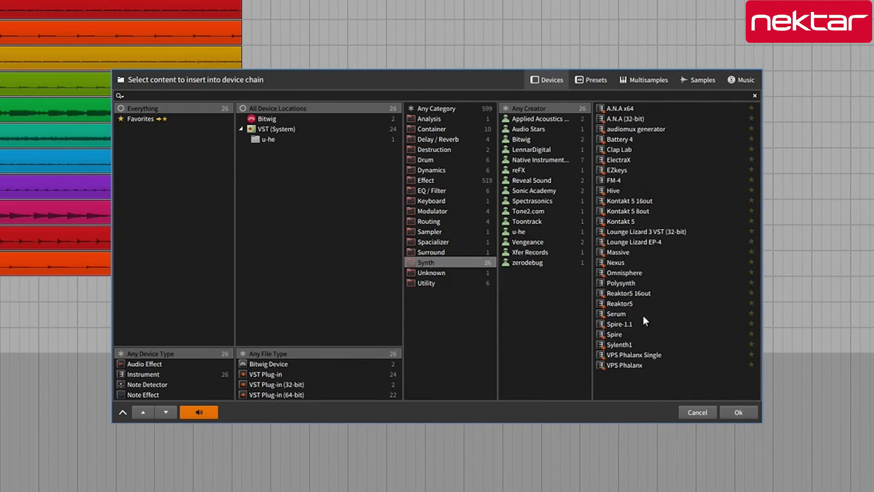
click(622, 346)
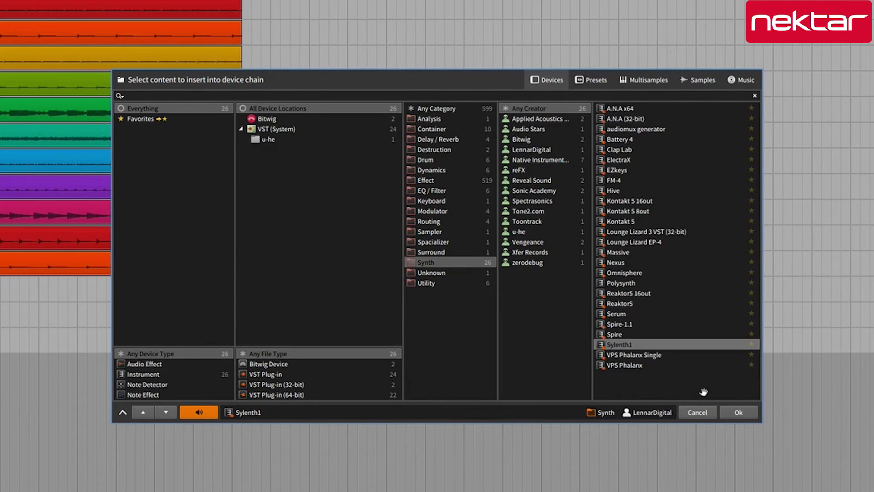
click(738, 412)
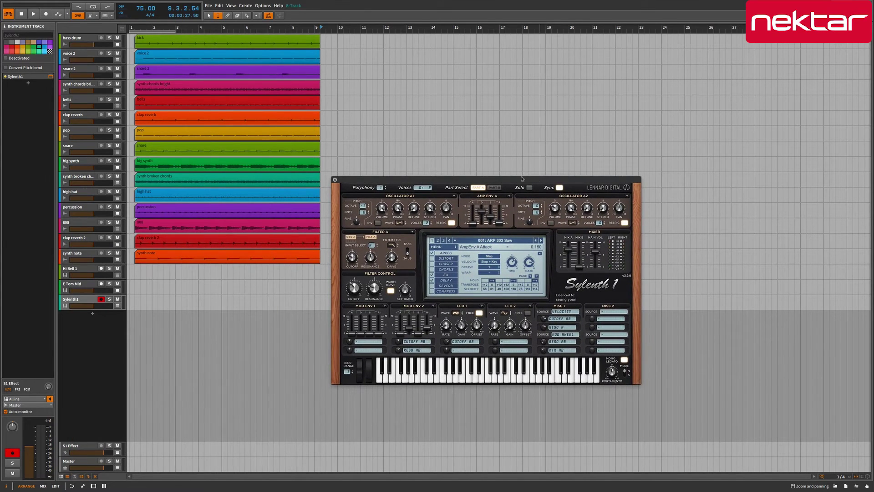
click(334, 179)
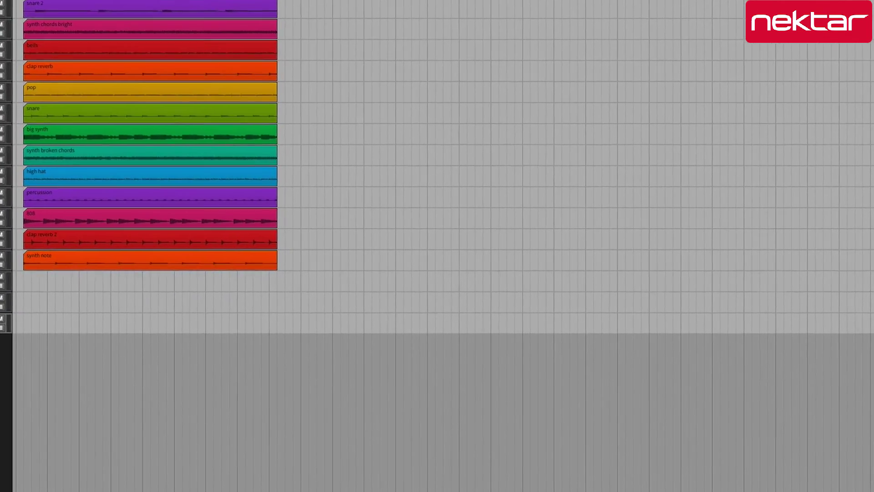
Insert the API-2500 Stereo audio effect after Sylenth1 in the track's device chain, and close its plug-in window
click(28, 83)
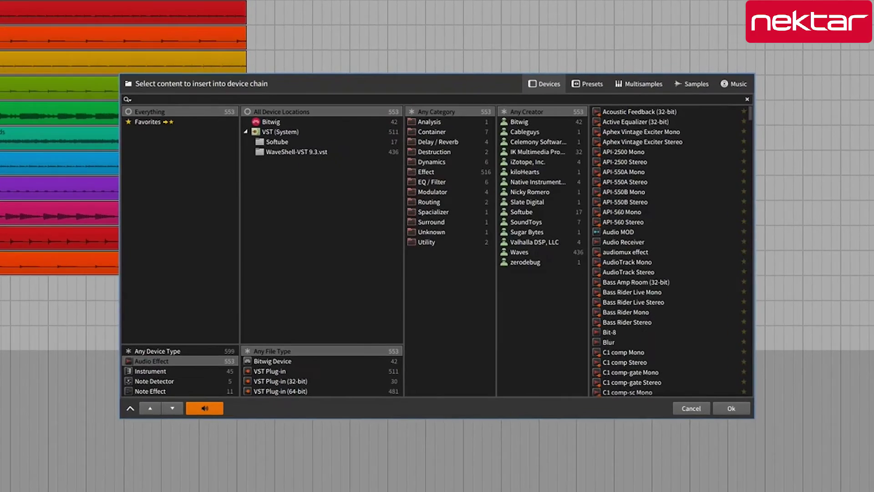
click(636, 162)
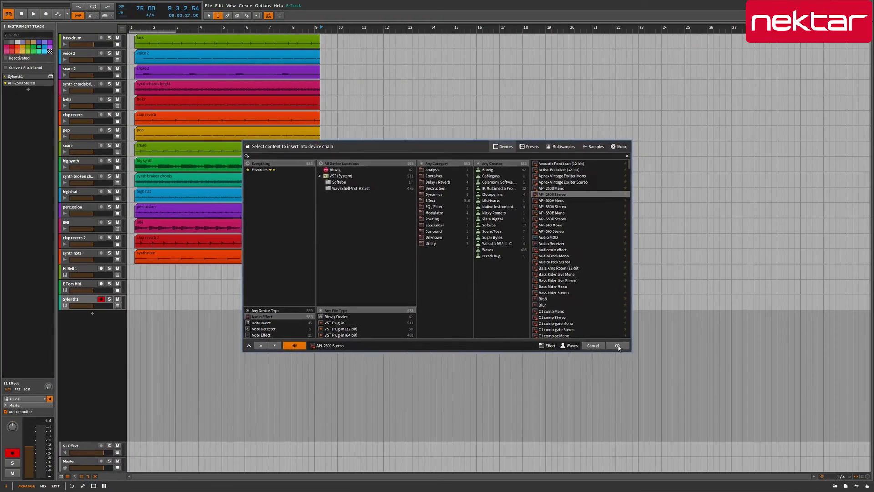
click(617, 346)
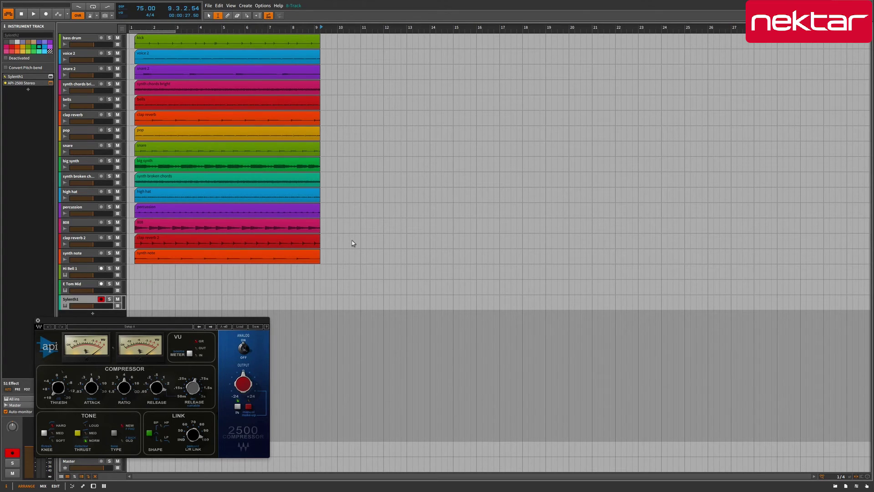
click(38, 320)
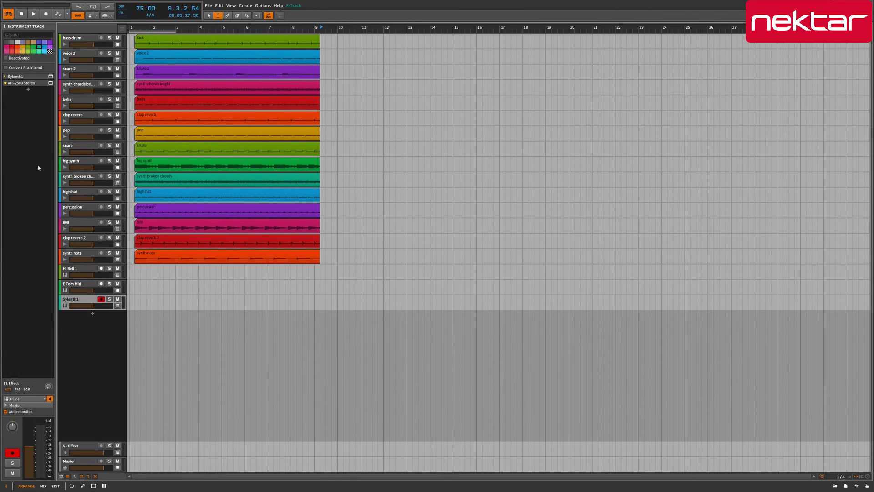
Insert the C1 comp Stereo effect after API-2500 Stereo, close its window, and delete it from the device chain
click(28, 90)
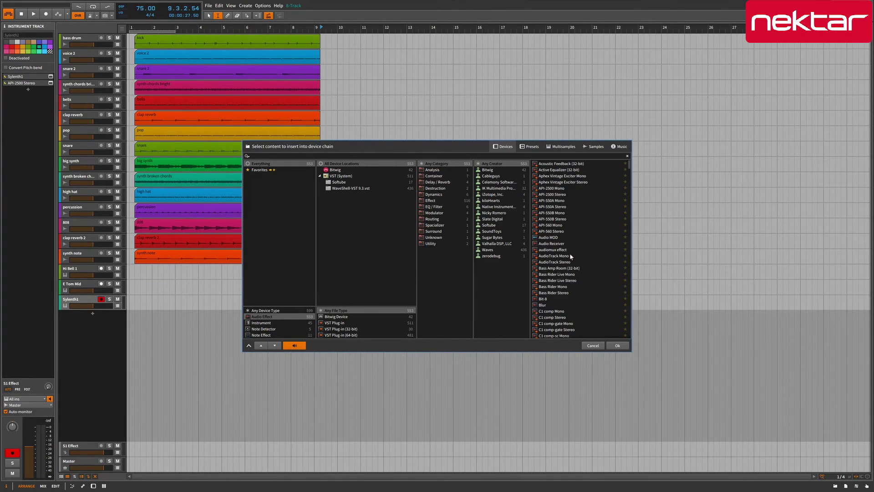
scroll(571, 257, down, 2)
click(555, 292)
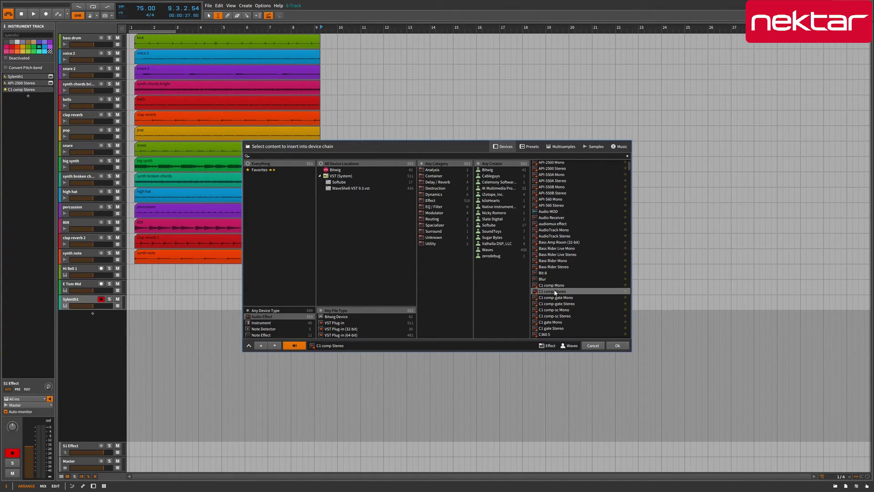
click(617, 346)
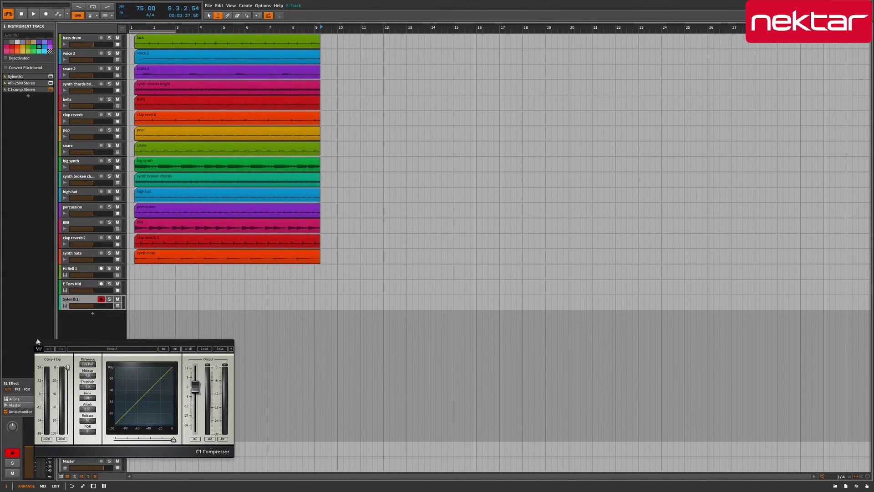
click(51, 89)
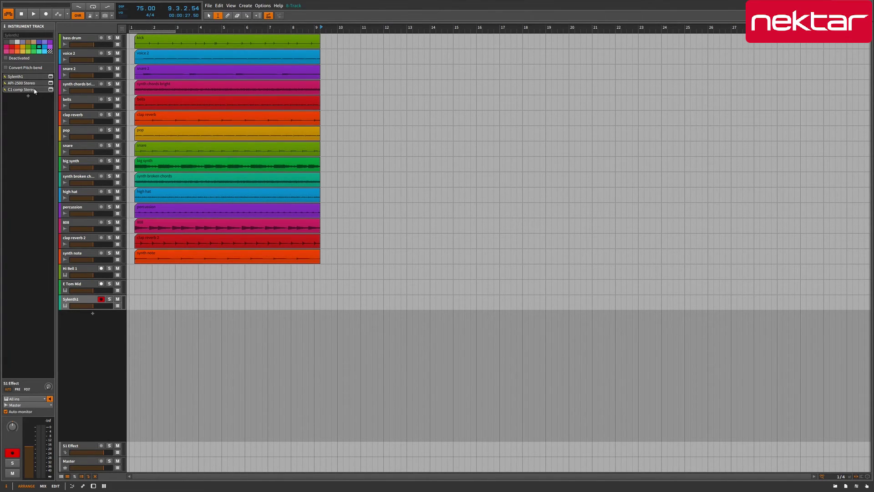
key(Delete)
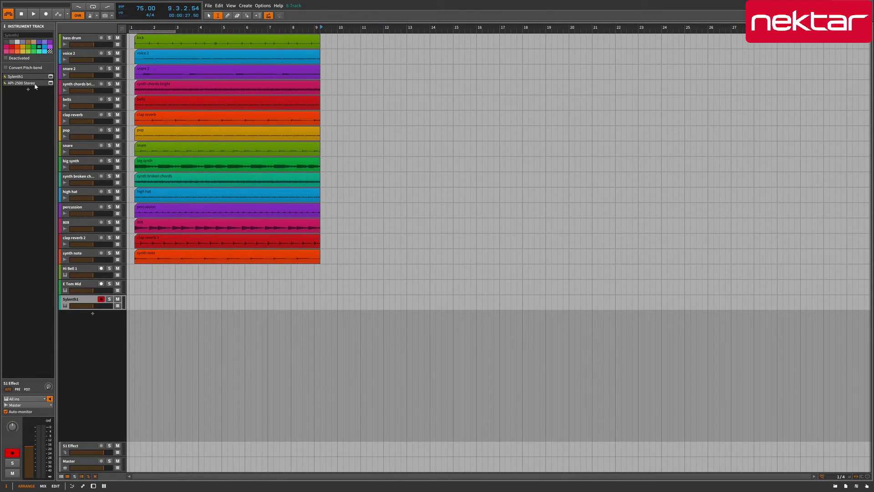
Show and close the API-2500 Stereo plug-in window, and display the device chain below the arrangement
click(49, 84)
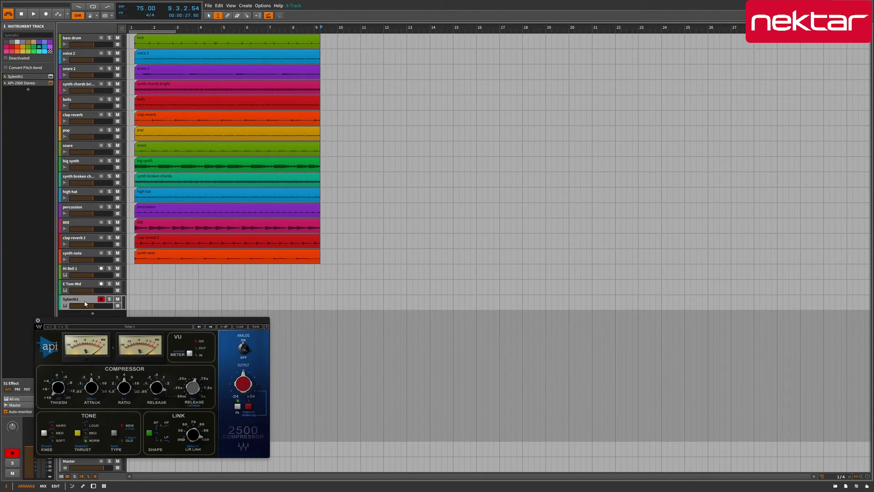
click(39, 320)
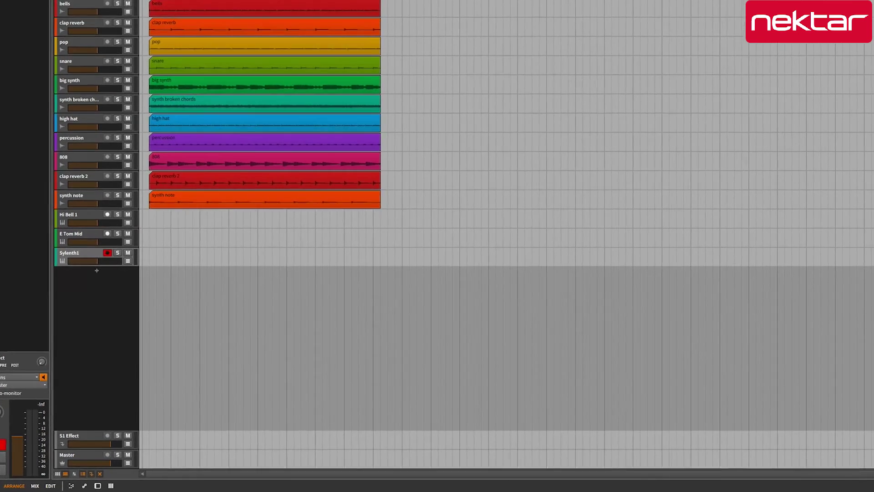
double_click(21, 84)
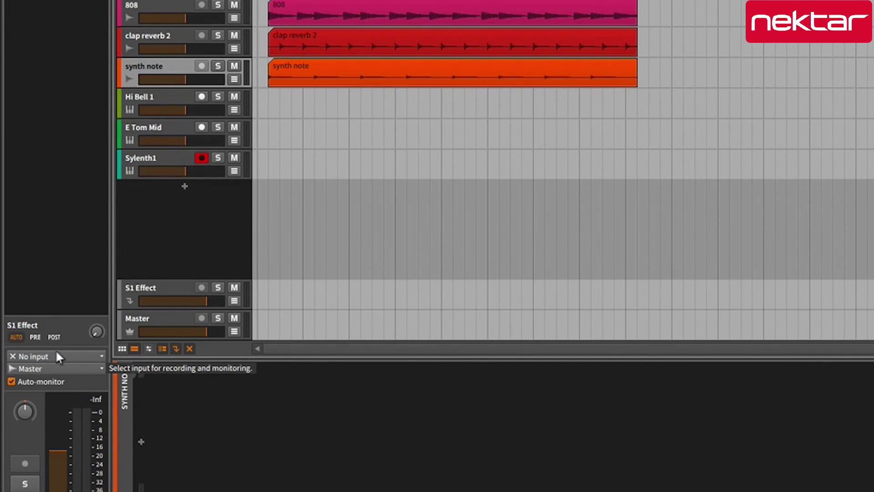
Examine the synth note track's recording input choices, including the sources offered under bells, synth broken chords and Sylenth1, keeping No input
click(56, 354)
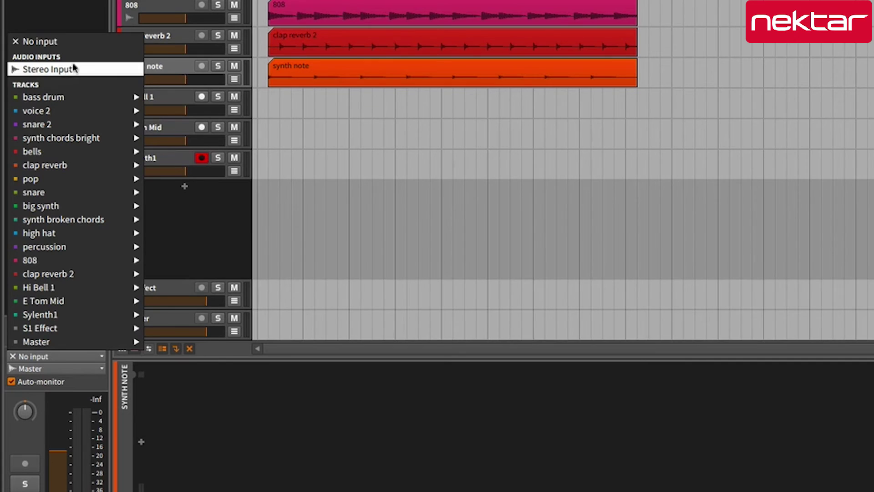
click(36, 41)
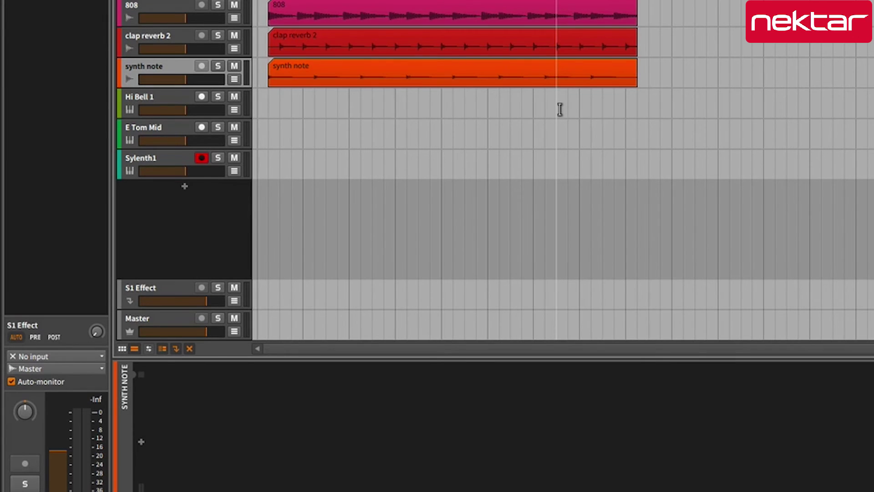
click(95, 355)
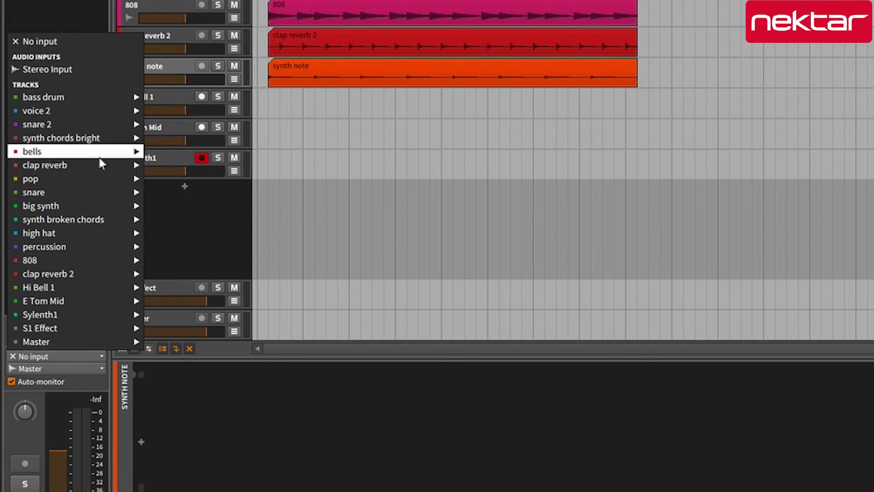
mouse_move(106, 178)
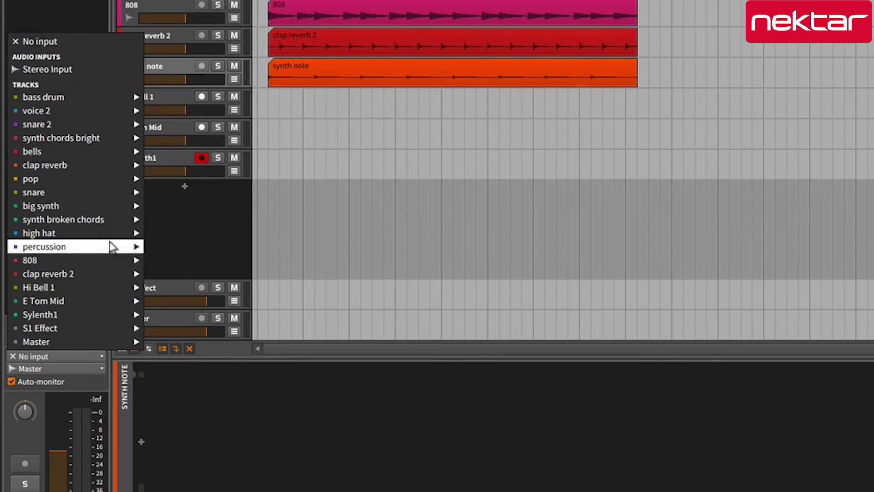
mouse_move(84, 236)
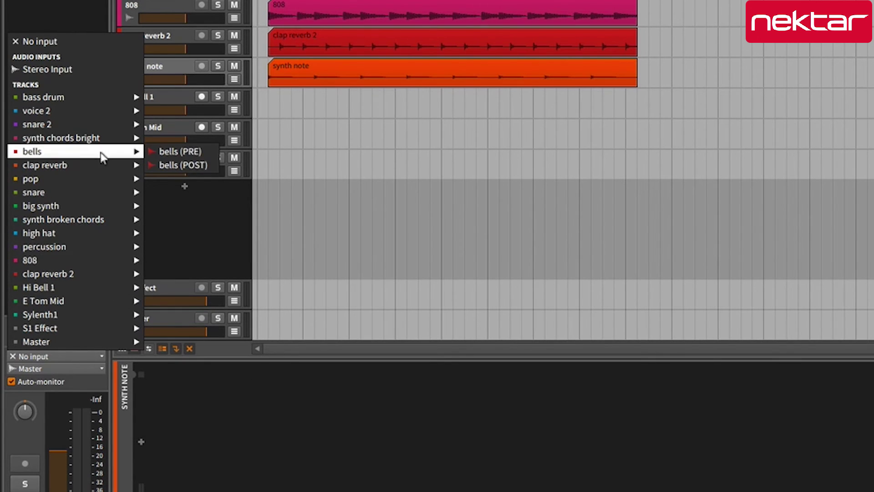
mouse_move(108, 251)
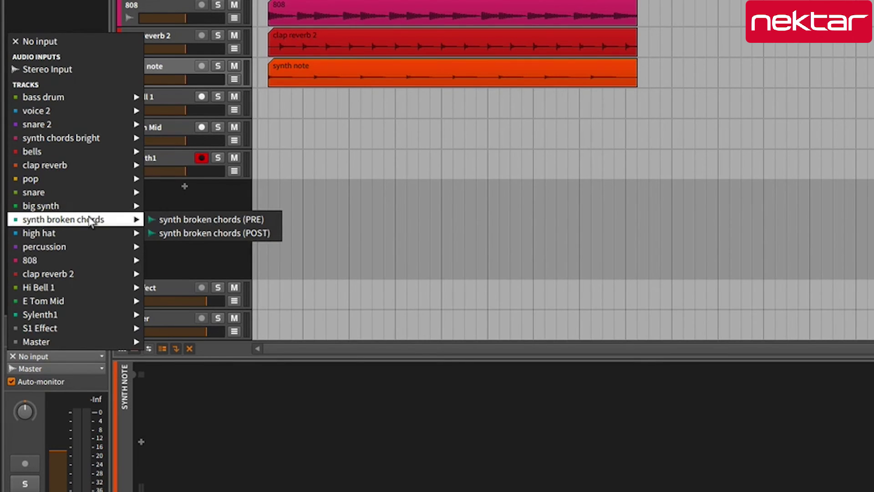
click(63, 14)
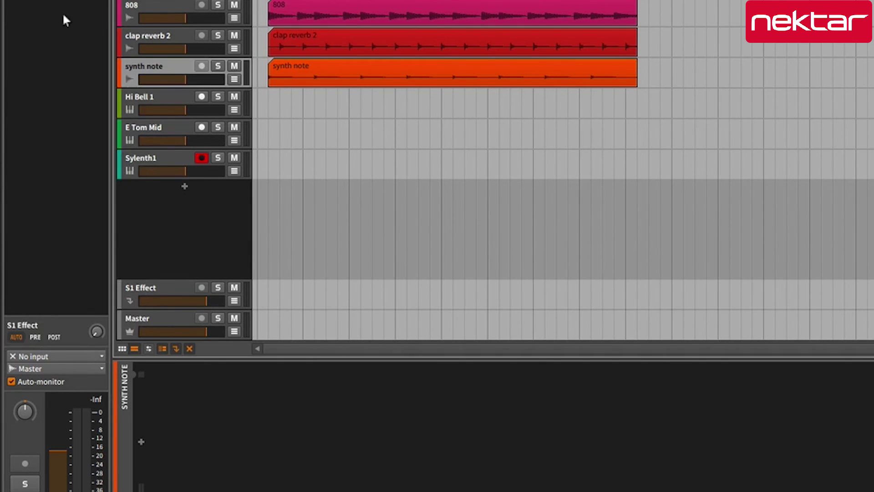
click(71, 362)
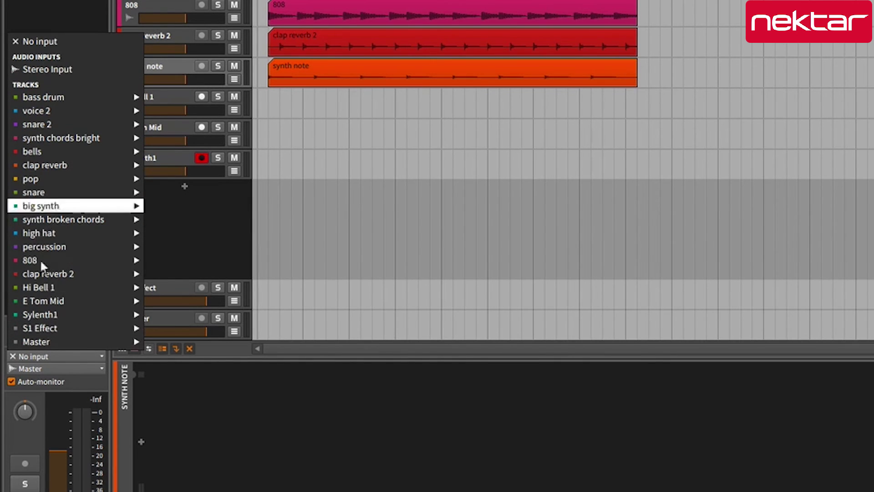
mouse_move(69, 315)
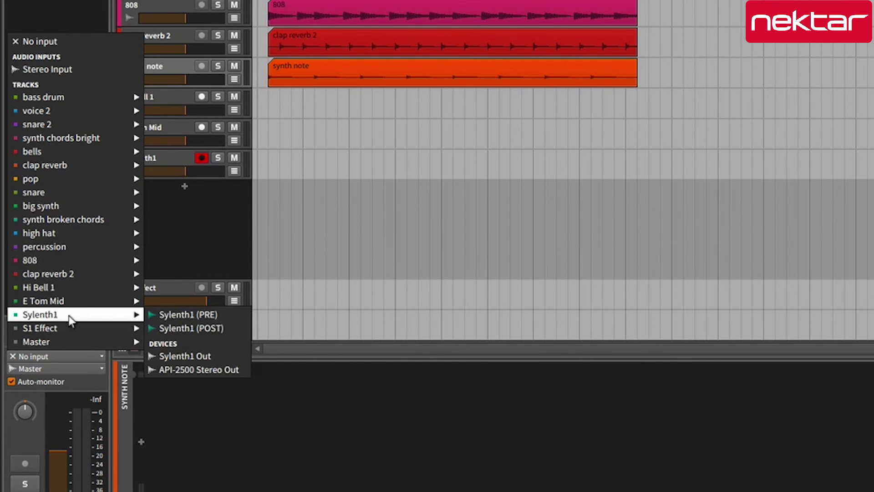
click(30, 381)
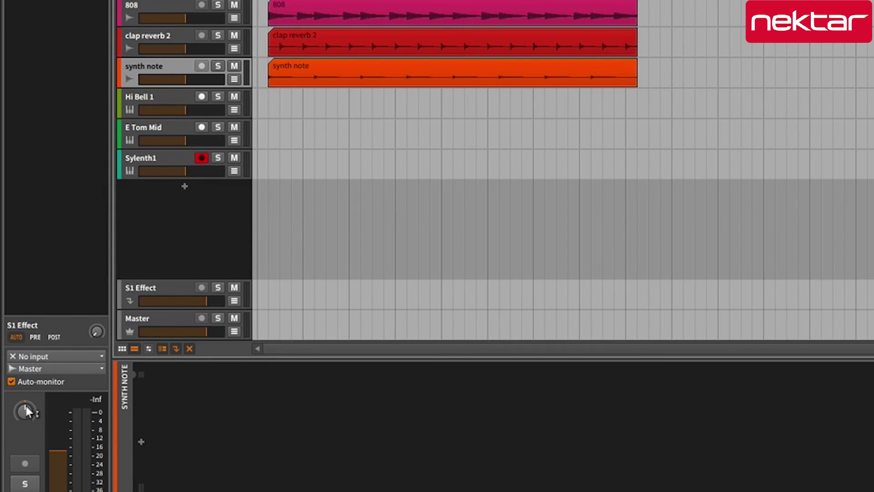
Shift the synth note track's panning off centre and reset it to the default
mouse_move(26, 411)
mouse_move(26, 411)
mouse_down()
mouse_move(25, 430)
mouse_move(26, 388)
mouse_move(26, 425)
mouse_move(26, 402)
mouse_up()
double_click(26, 413)
Select the Sylenth1 track and toggle its record arming off and back on
click(172, 153)
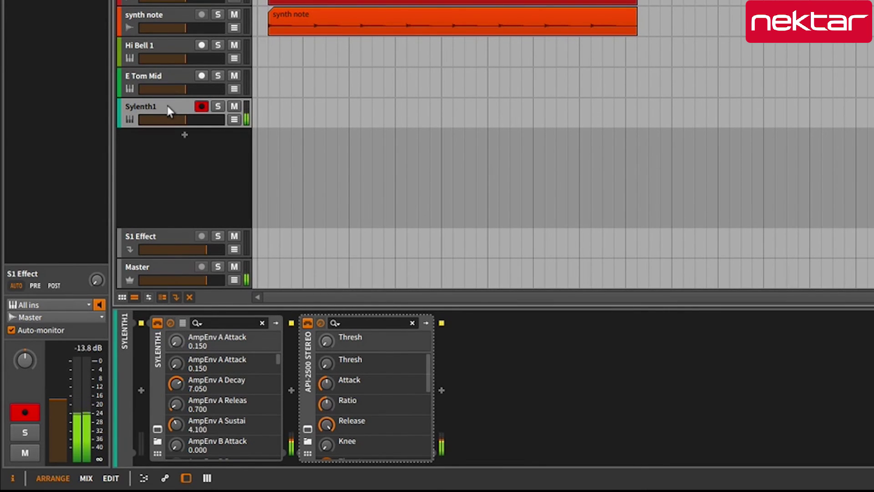
click(200, 107)
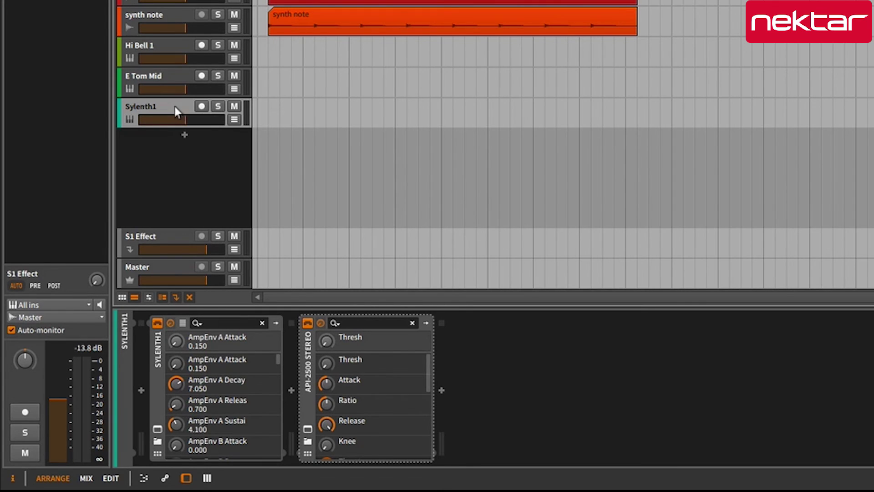
click(203, 105)
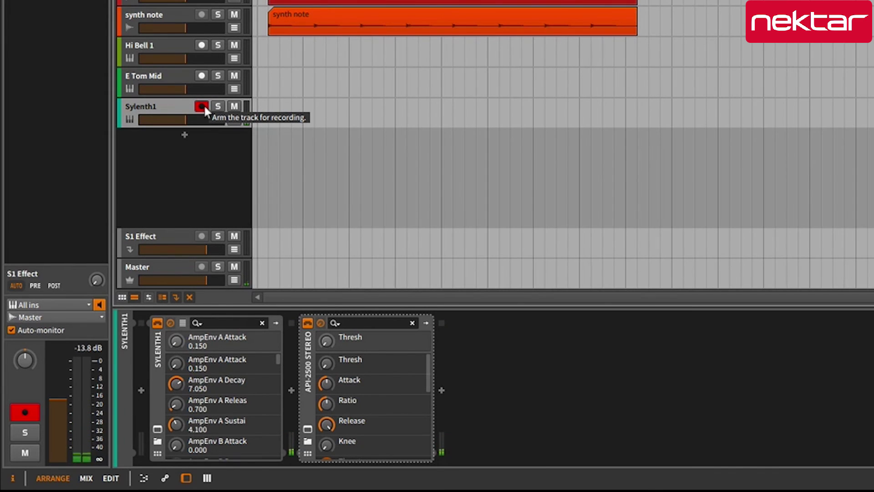
mouse_move(188, 120)
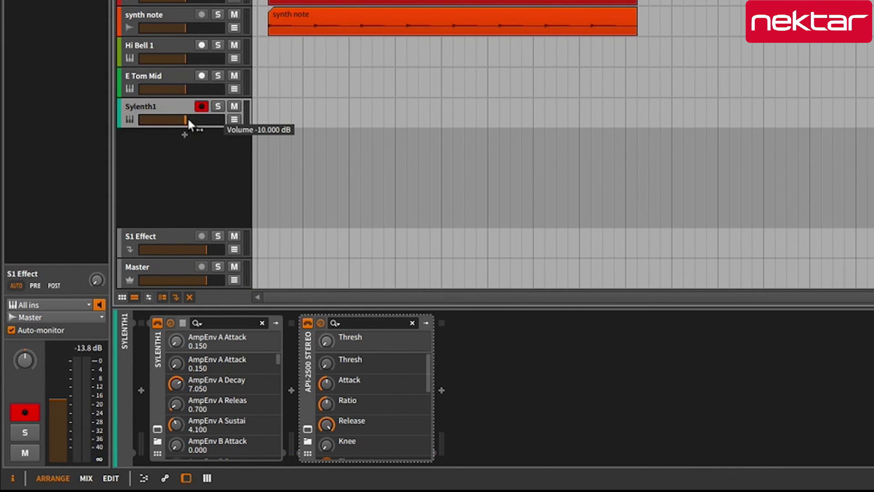